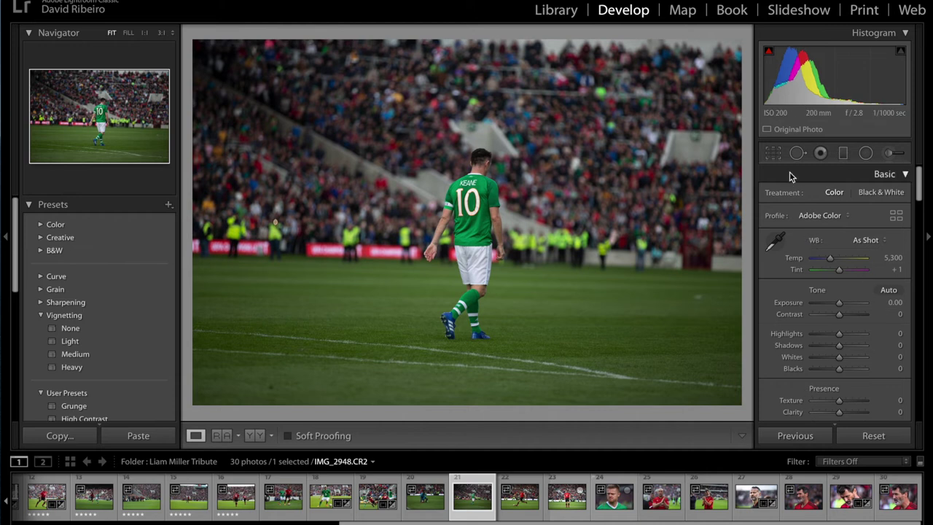
Step: Crop the footballer photo to a 16 x 9 aspect ratio and rotate it -1.68° to level it
click(773, 154)
click(847, 199)
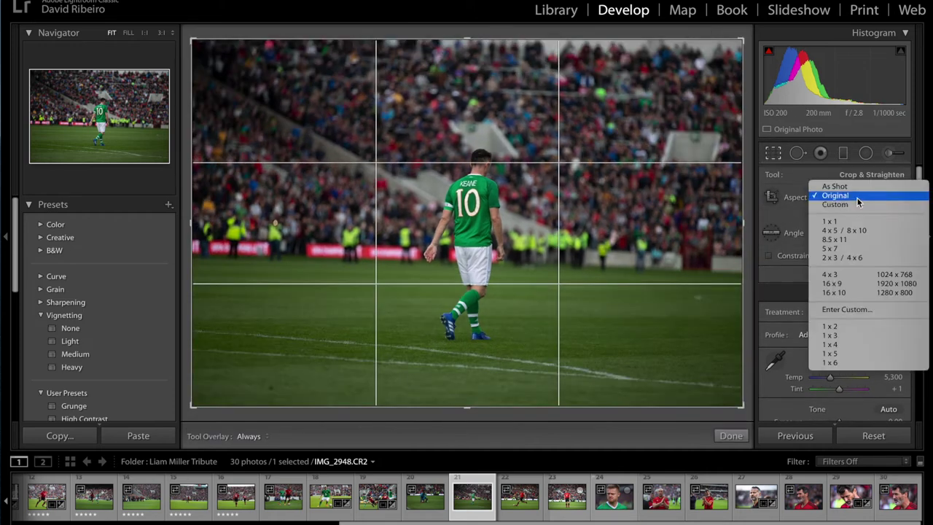
click(839, 283)
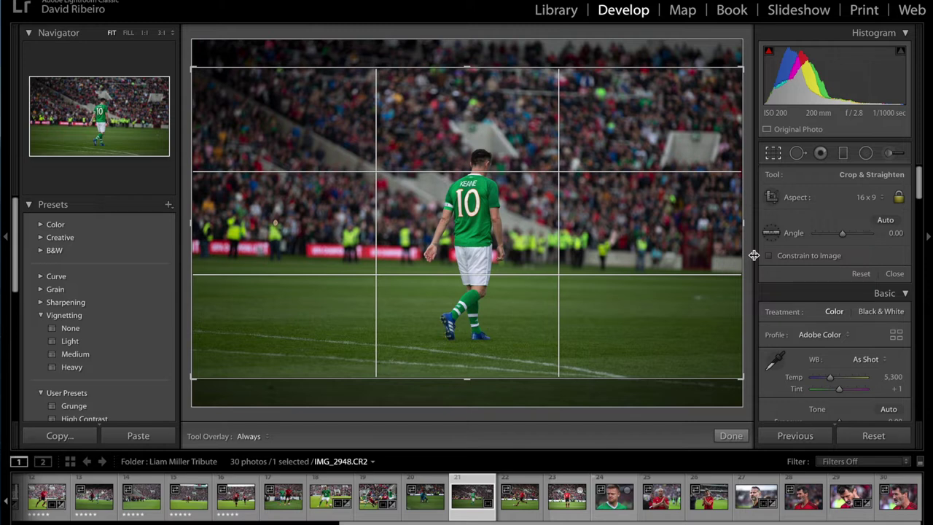
drag(745, 394, 759, 392)
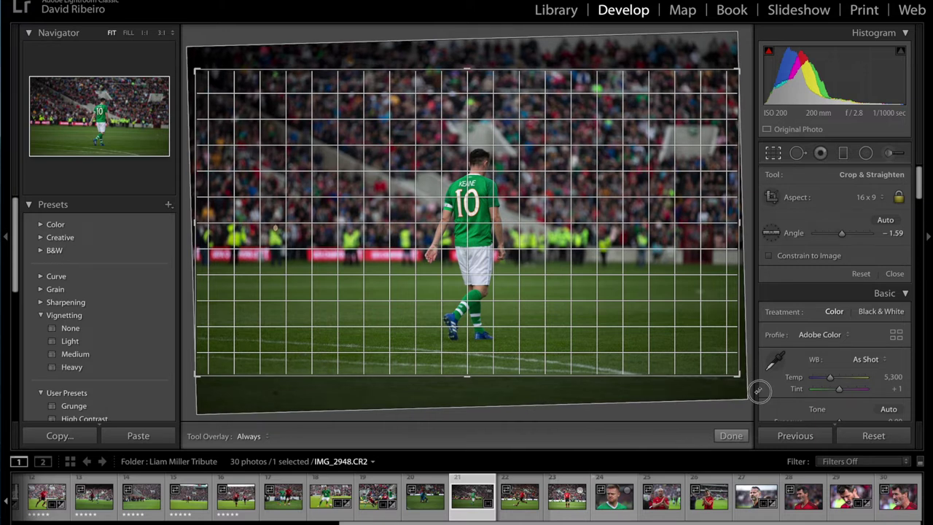
drag(759, 392, 760, 392)
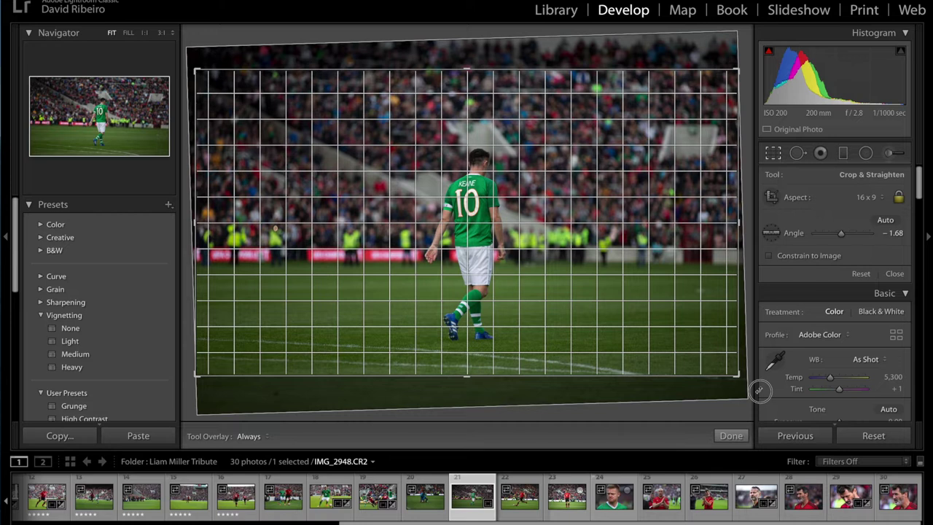
drag(759, 392, 759, 392)
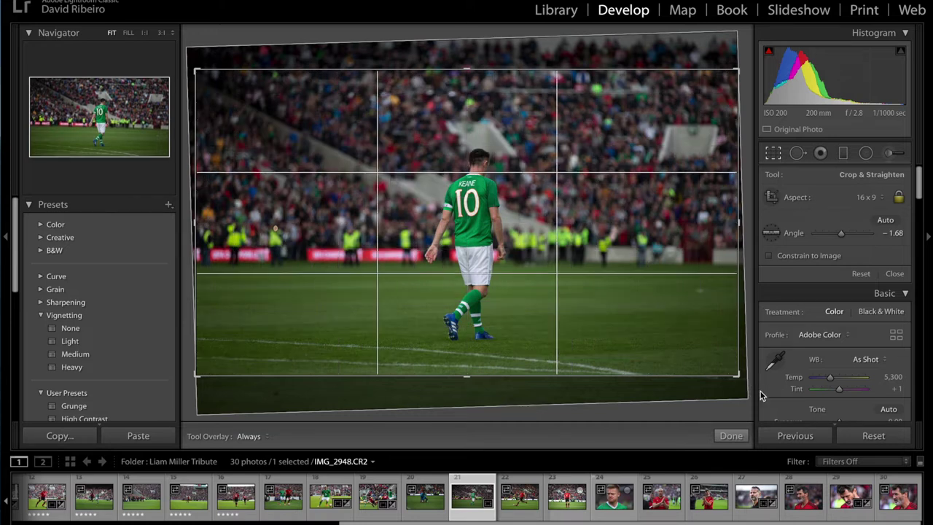
click(731, 435)
drag(920, 203, 920, 321)
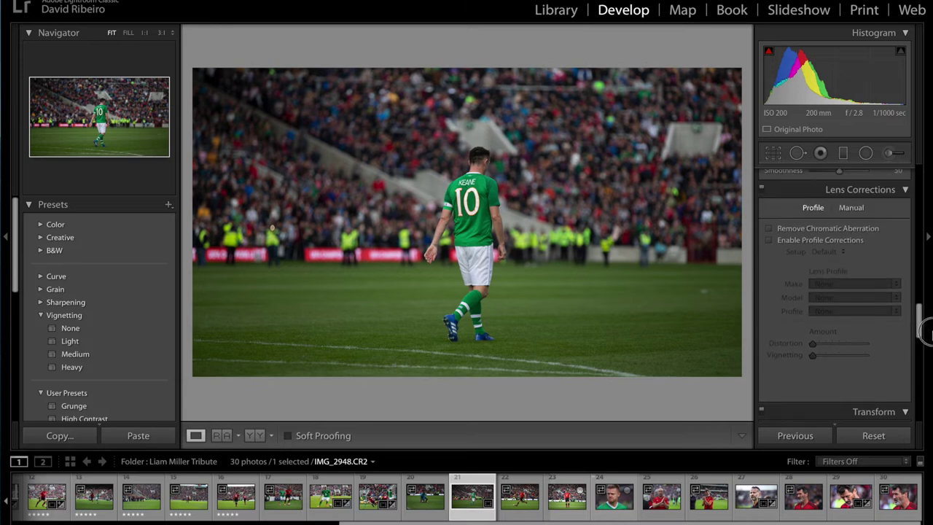
Step: Turn on Canon EF 70-200mm profile corrections and Remove Chromatic Aberration in Lens Corrections
click(769, 240)
click(770, 229)
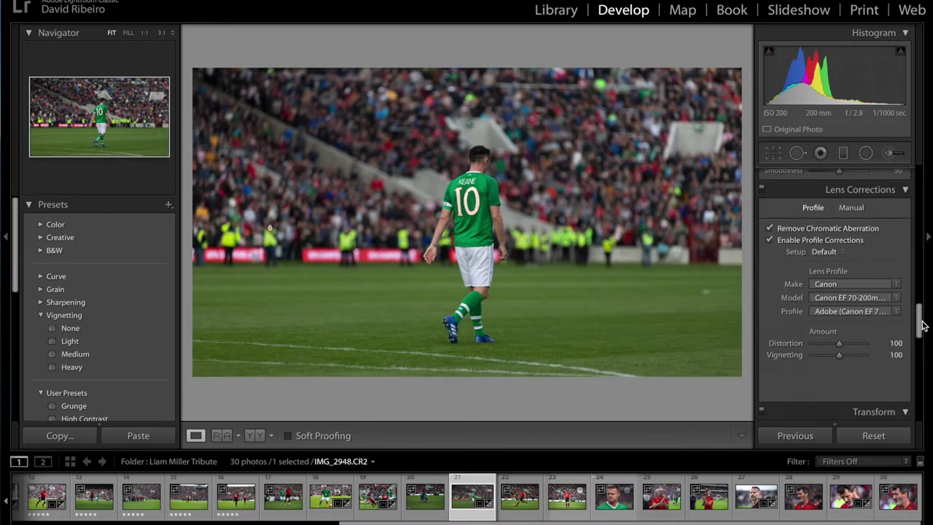
drag(920, 327, 922, 182)
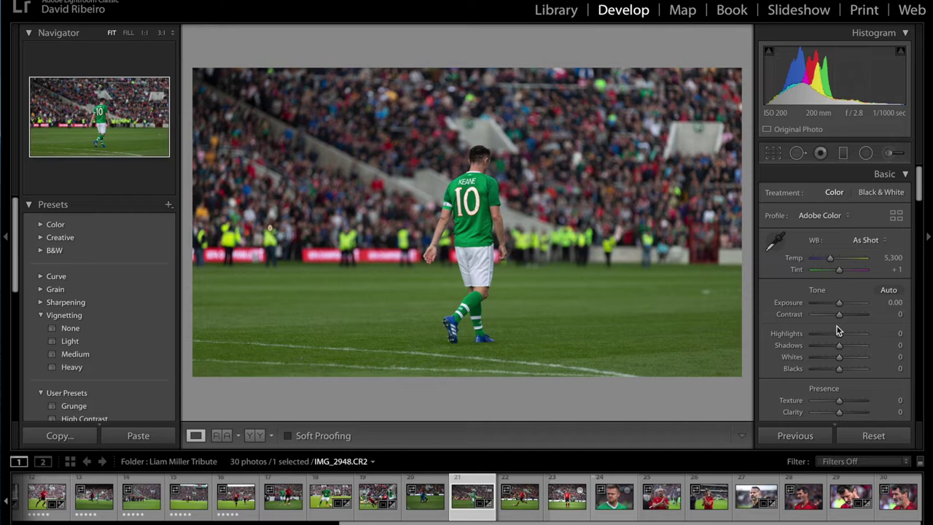
Step: Set Basic tone to Contrast +66, Highlights -23, Shadows -48, Whites -17, Blacks -14
drag(840, 319, 858, 318)
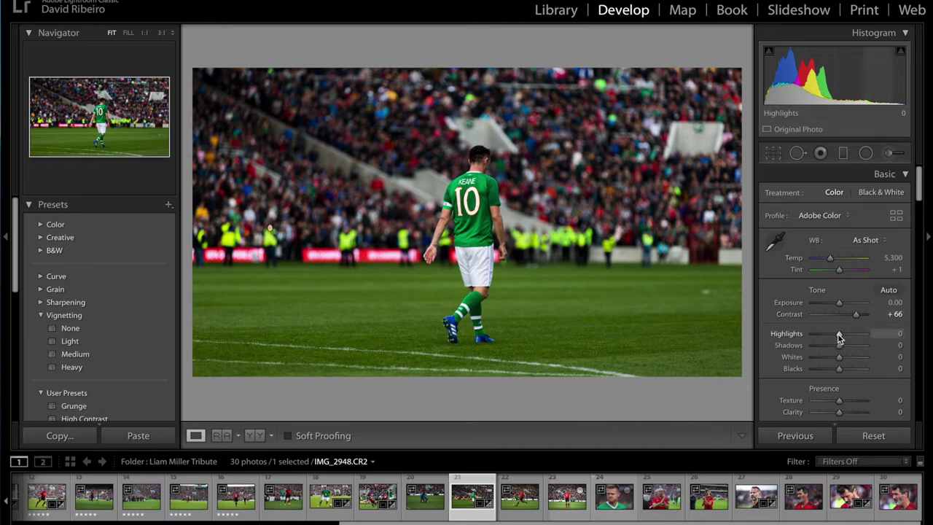
drag(839, 336, 833, 336)
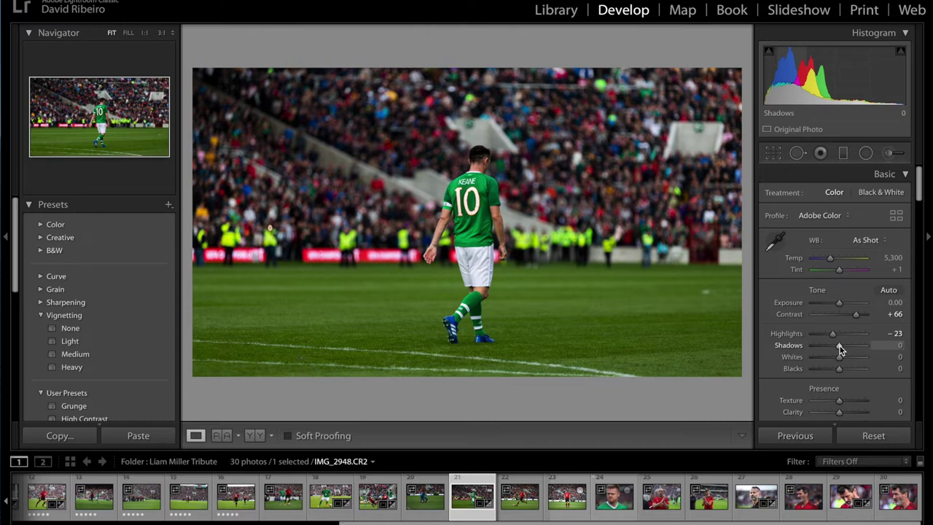
drag(841, 349, 827, 347)
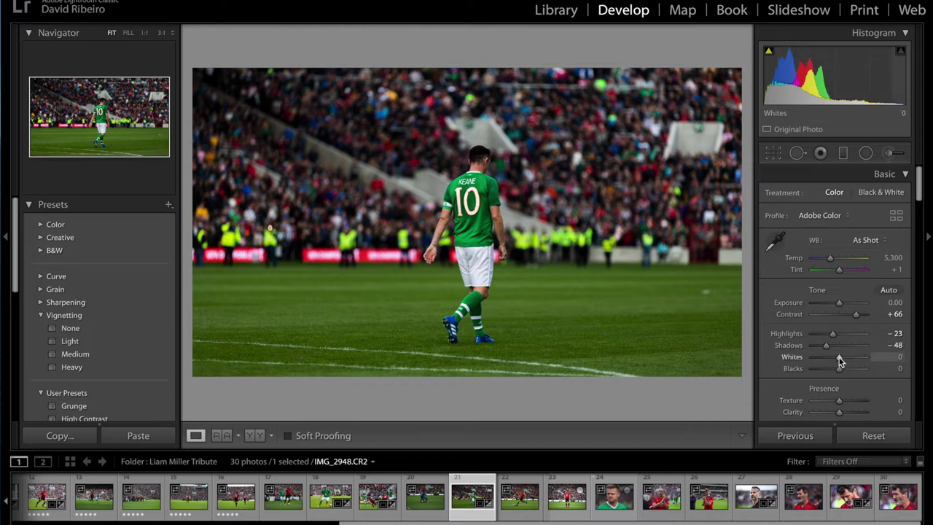
drag(840, 361, 834, 359)
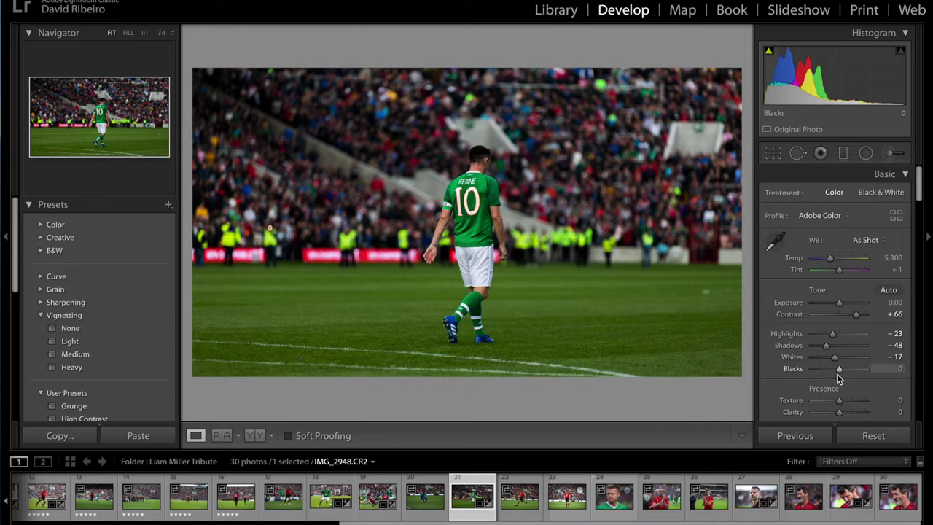
drag(840, 371, 836, 371)
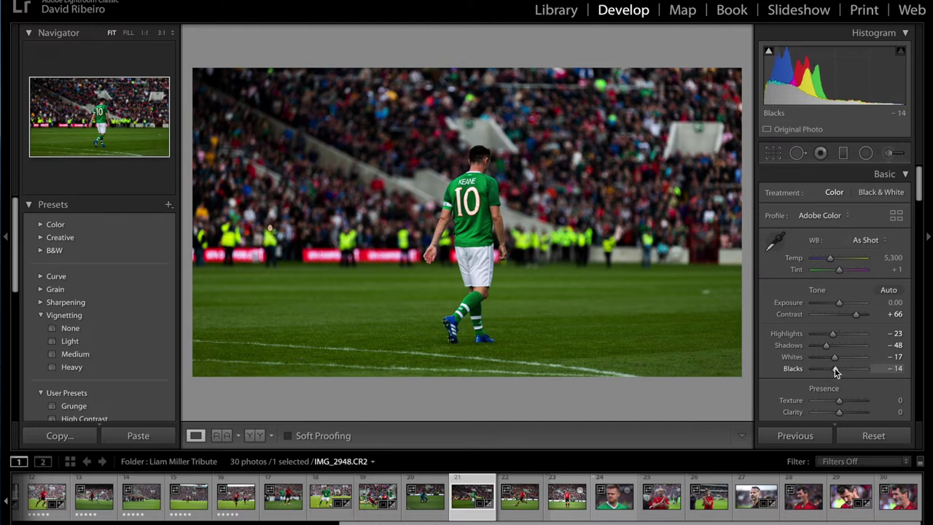
drag(923, 185, 923, 202)
Step: At 1:1 zoom on the shirt, set Clarity +31 and Texture -4, then return to Fit
click(467, 181)
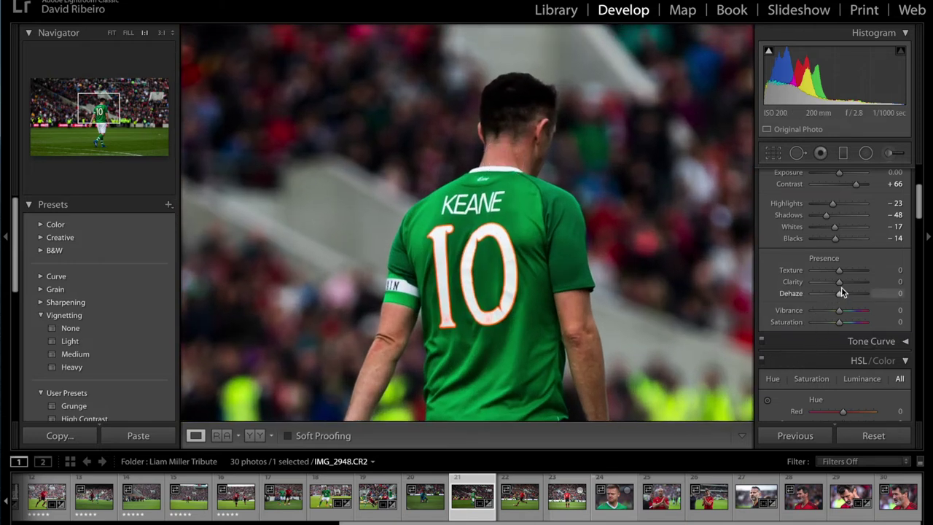
drag(843, 287, 839, 273)
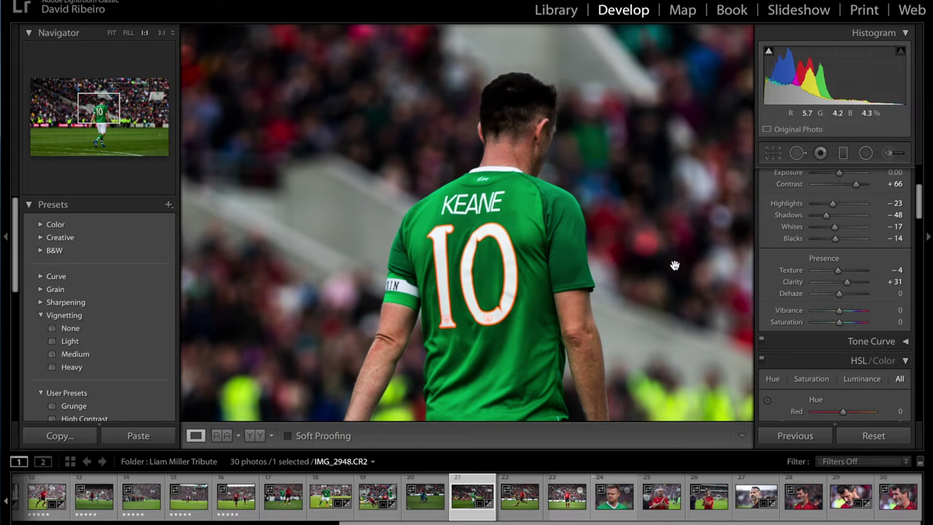
click(639, 260)
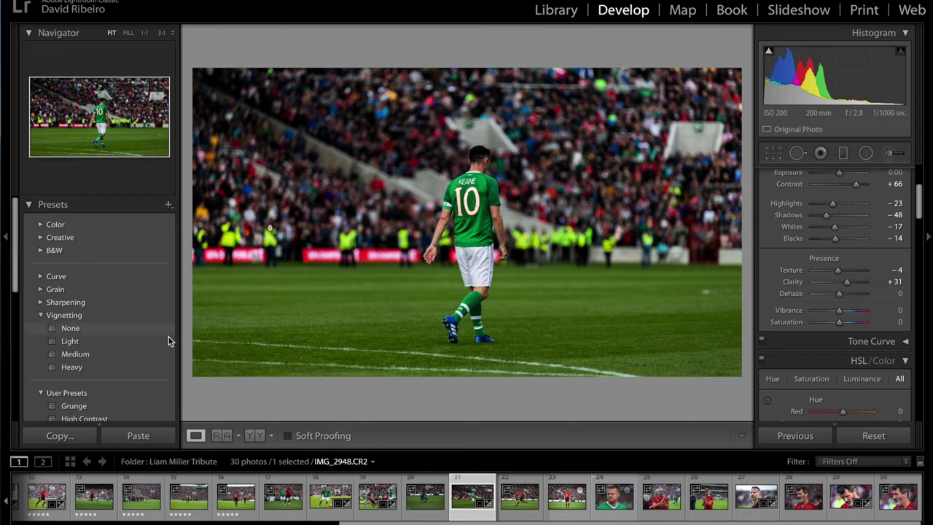
Step: Apply the Heavy vignetting preset after previewing Medium
click(150, 349)
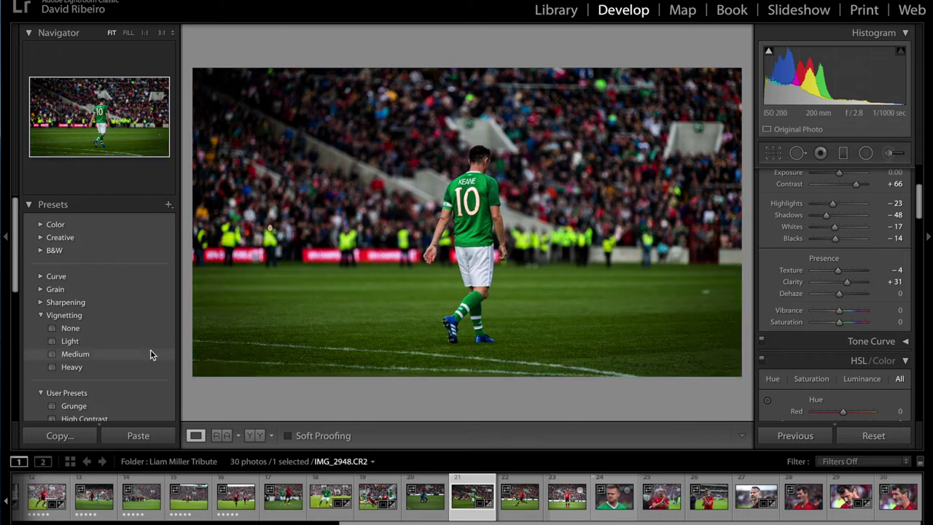
click(146, 366)
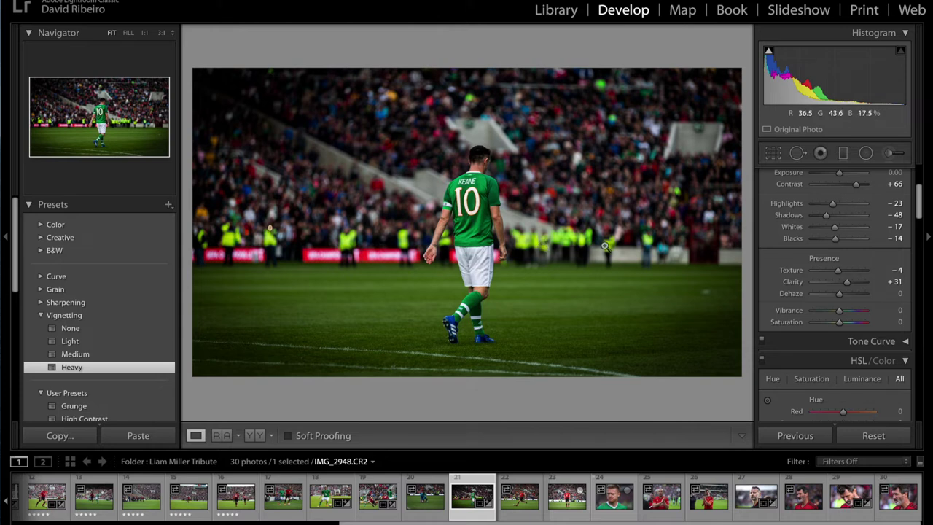
Step: Draw a radial filter ellipse framing player 10, checking its coverage with the mask overlay
click(866, 153)
drag(457, 164, 507, 255)
drag(485, 199, 488, 294)
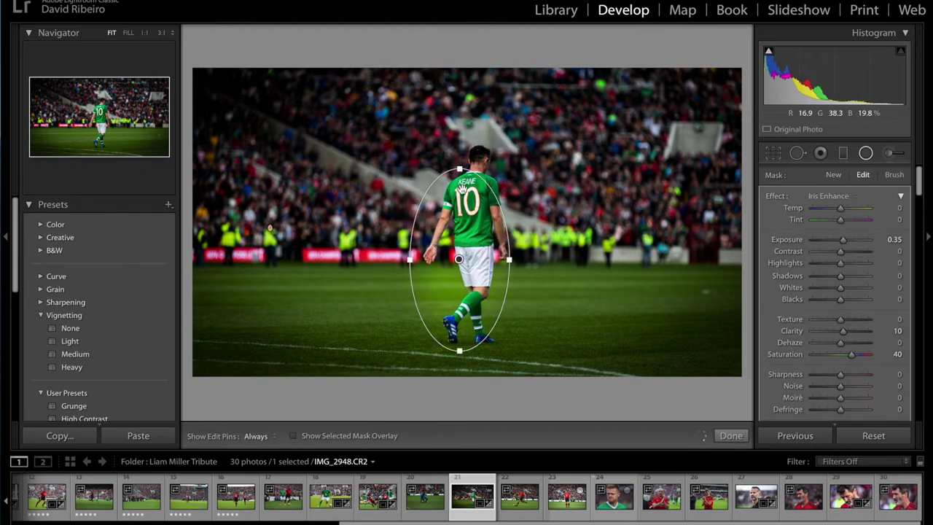
drag(462, 168, 460, 129)
drag(441, 232, 451, 220)
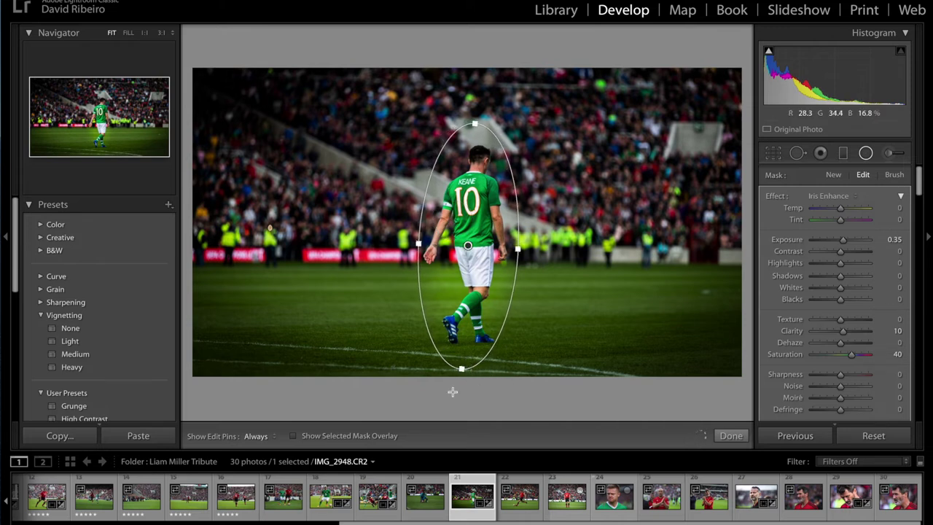
click(388, 436)
click(387, 436)
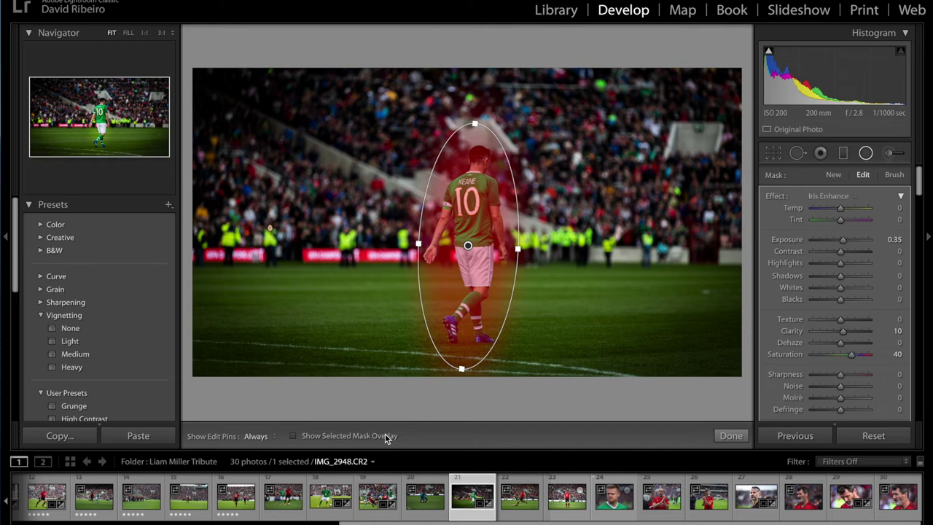
click(388, 436)
click(387, 436)
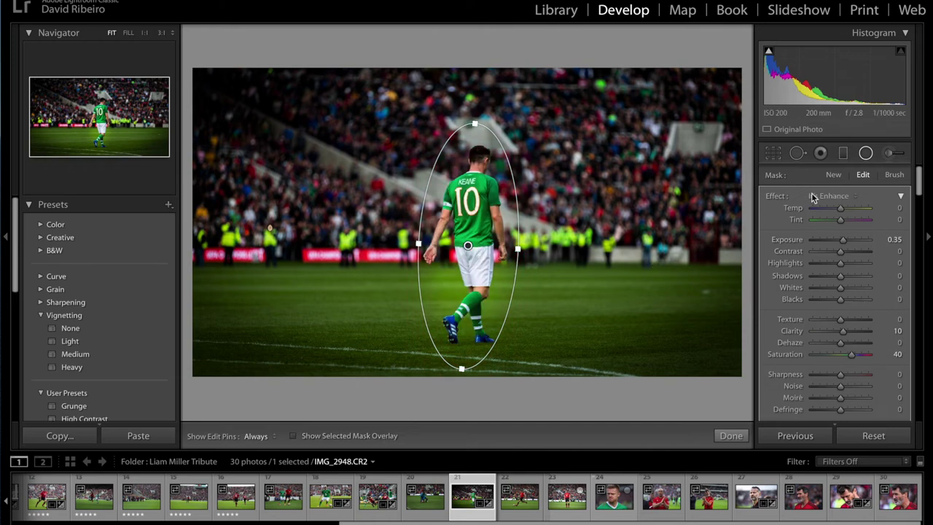
Step: Set the radial filter effect to Exposure and raise it to brighten the player
click(839, 198)
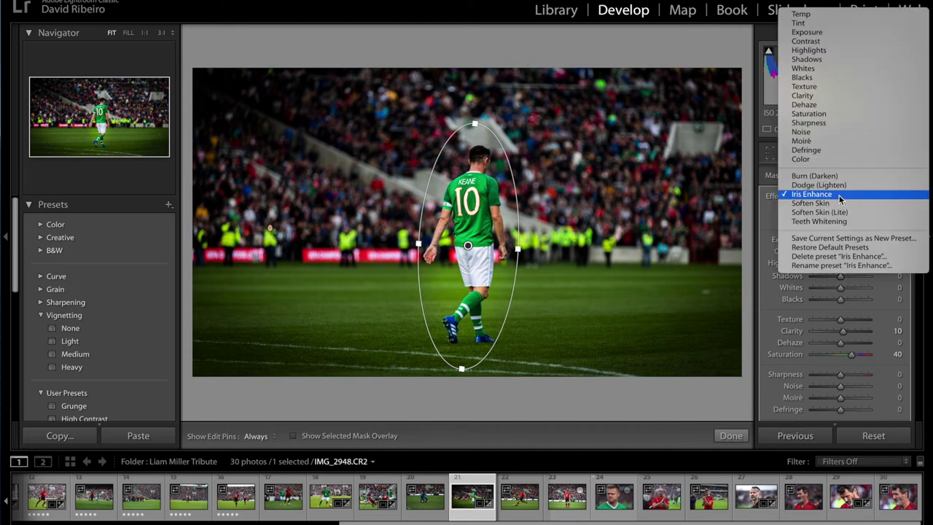
click(856, 38)
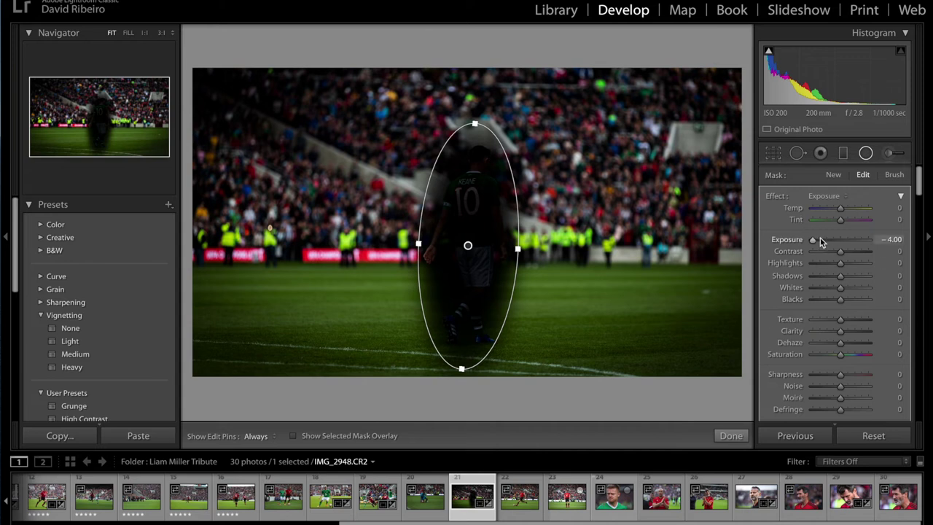
drag(808, 244, 844, 245)
click(731, 437)
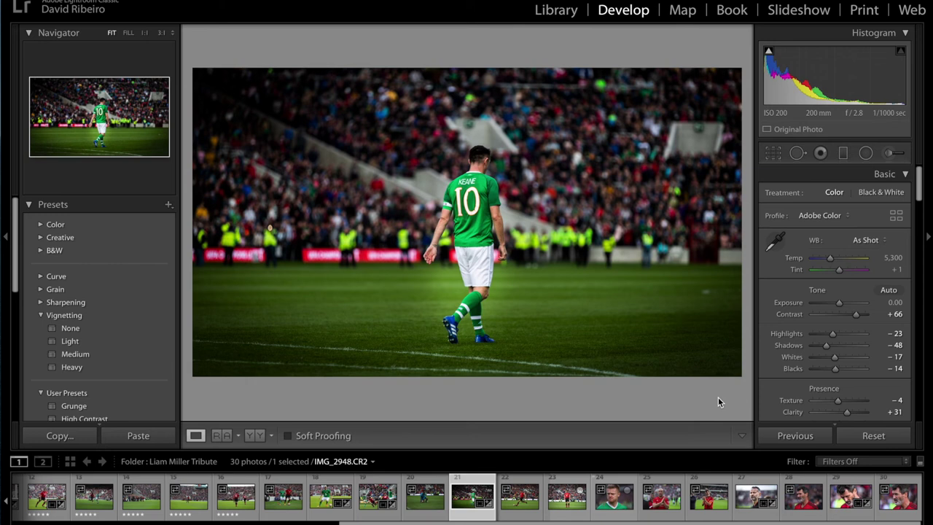
key(backslash)
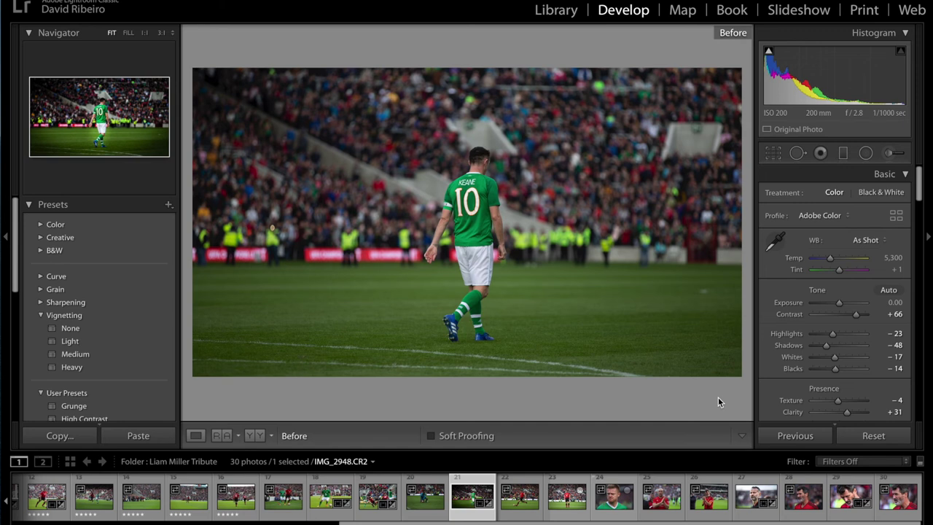
key(backslash)
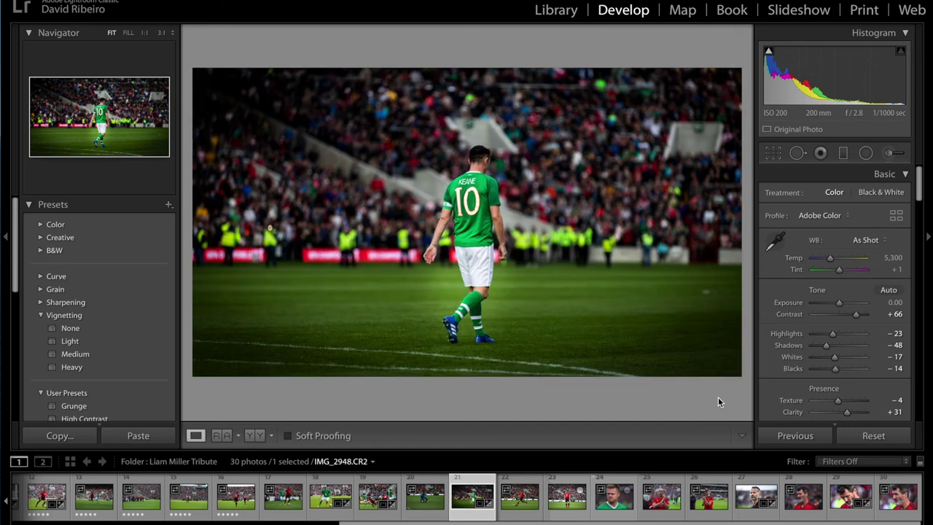
key(l)
key(l)
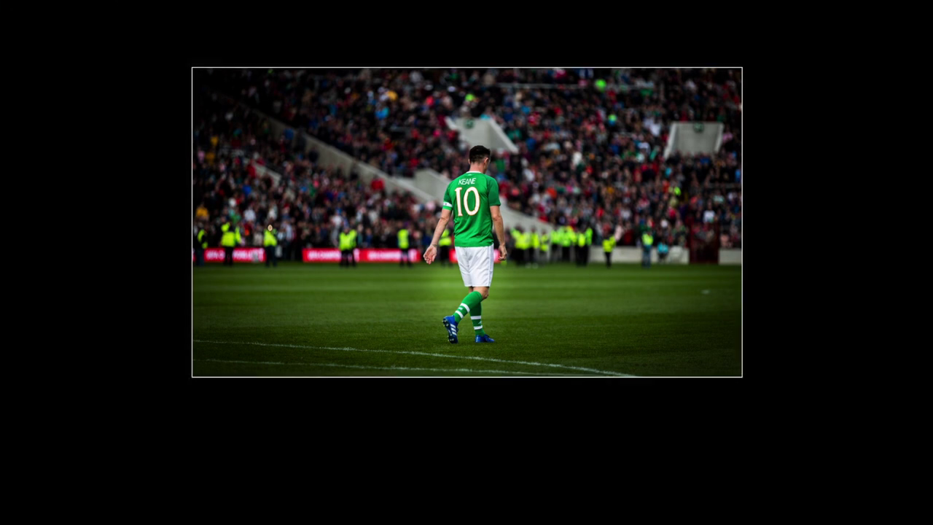
key(l)
key(ctrl+Return)
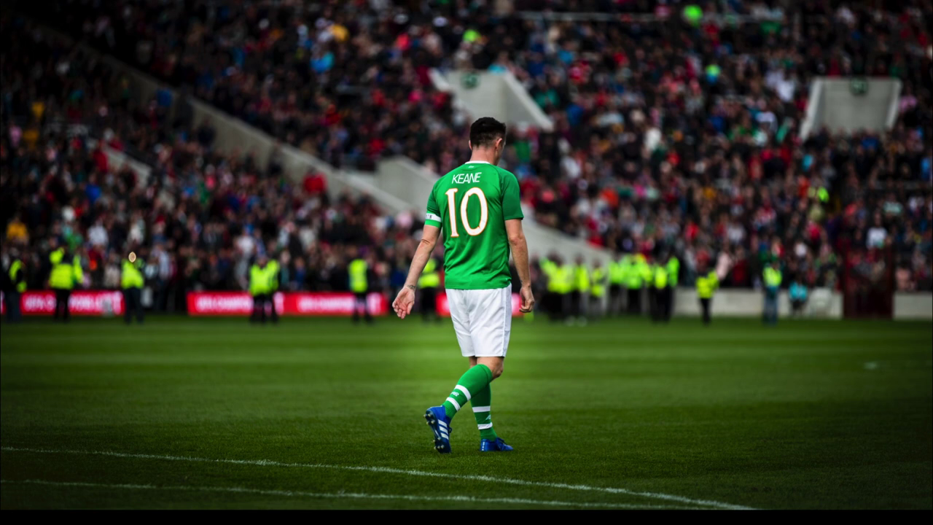
key(Escape)
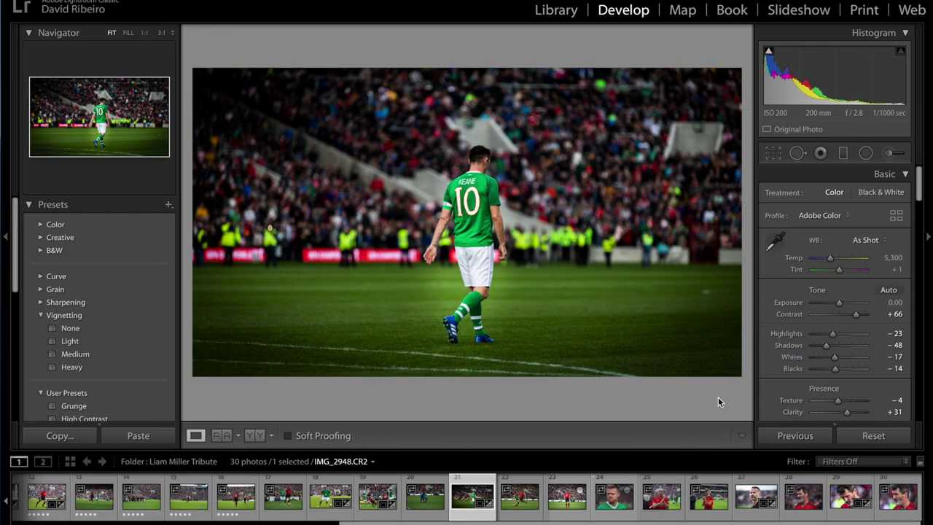